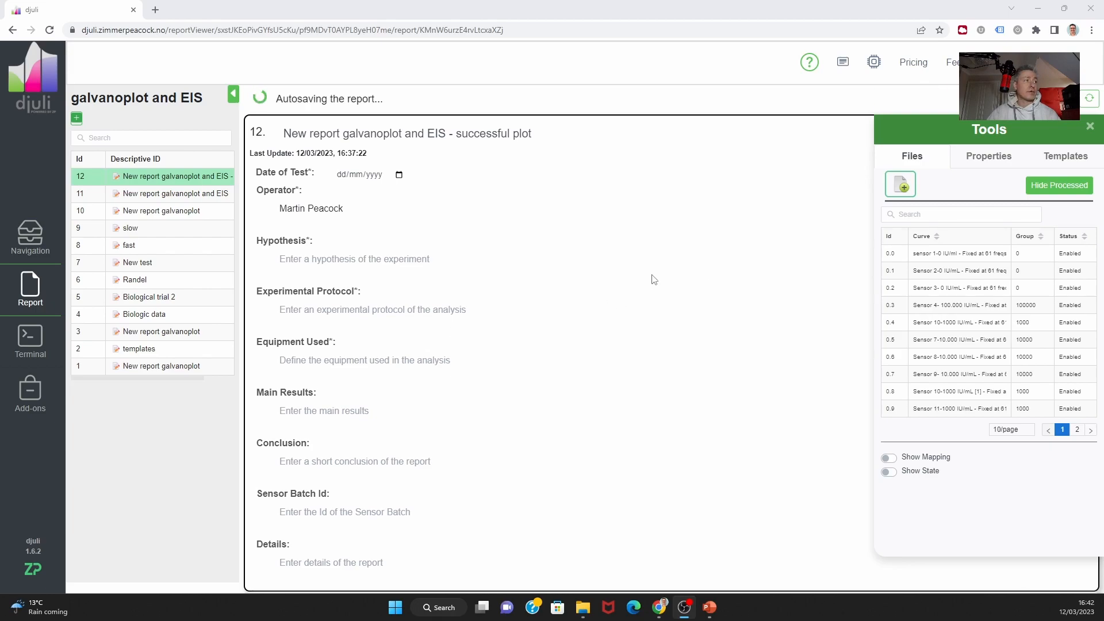
- Review the uploaded EIS session file, its processed curves, and the report's general and Impedance Discrete properties
{"action": "left_click", "coordinate": [1055, 190]}
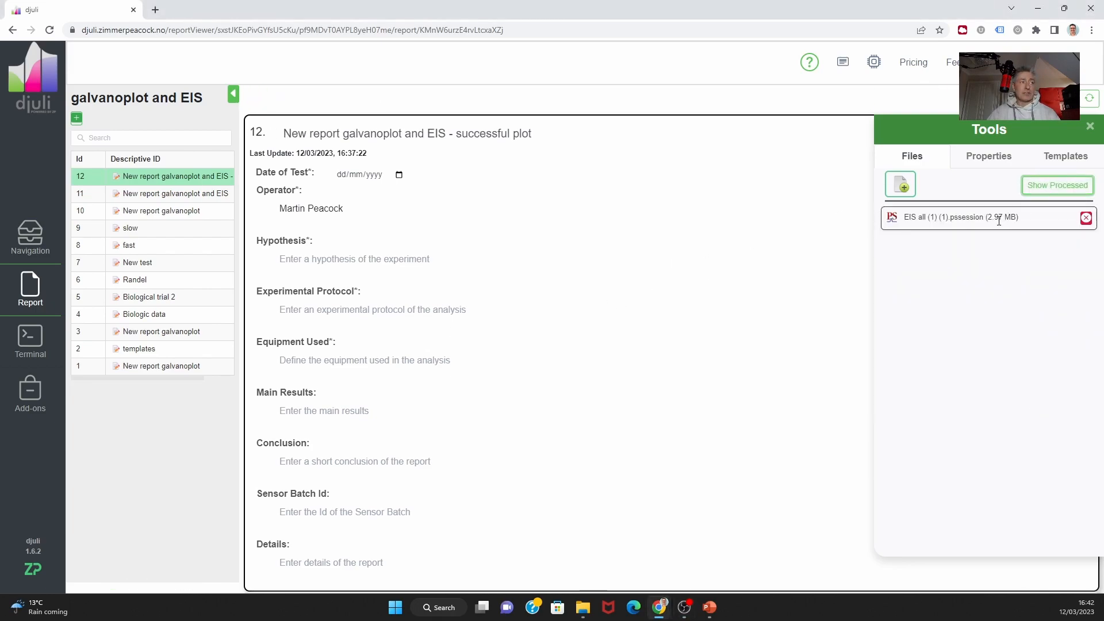
{"action": "left_click", "coordinate": [1047, 188]}
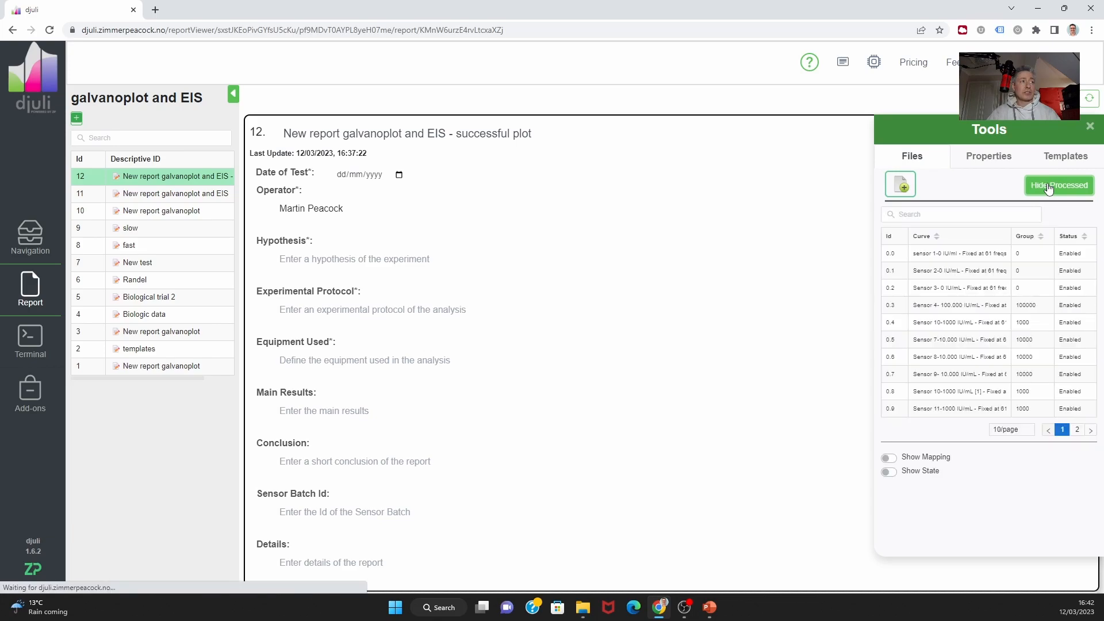
{"action": "left_click", "coordinate": [1032, 252]}
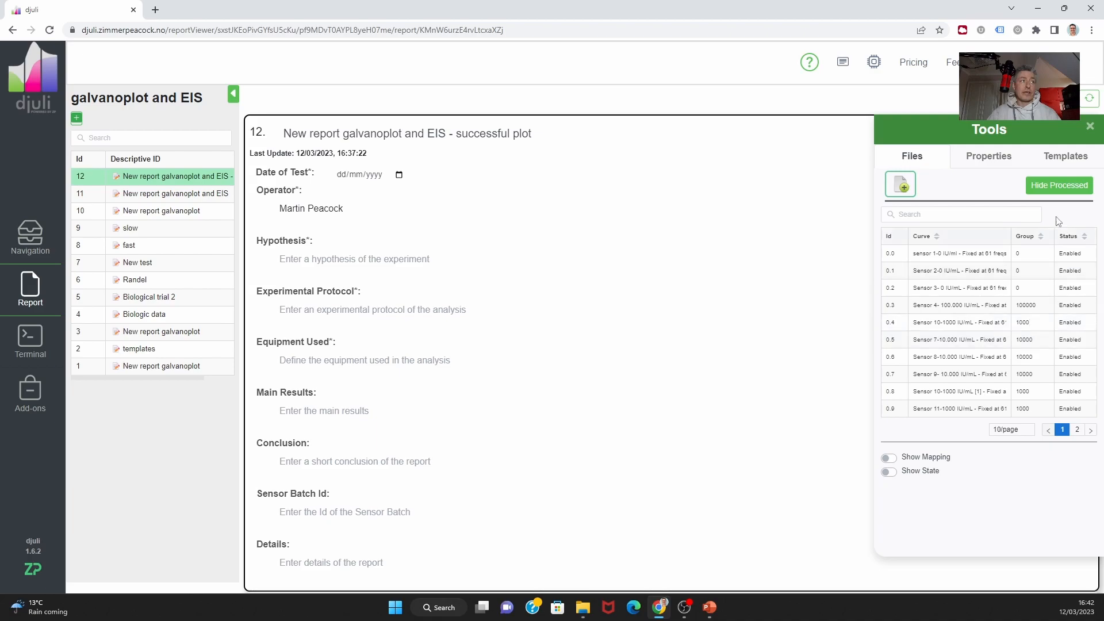
{"action": "left_click", "coordinate": [995, 164]}
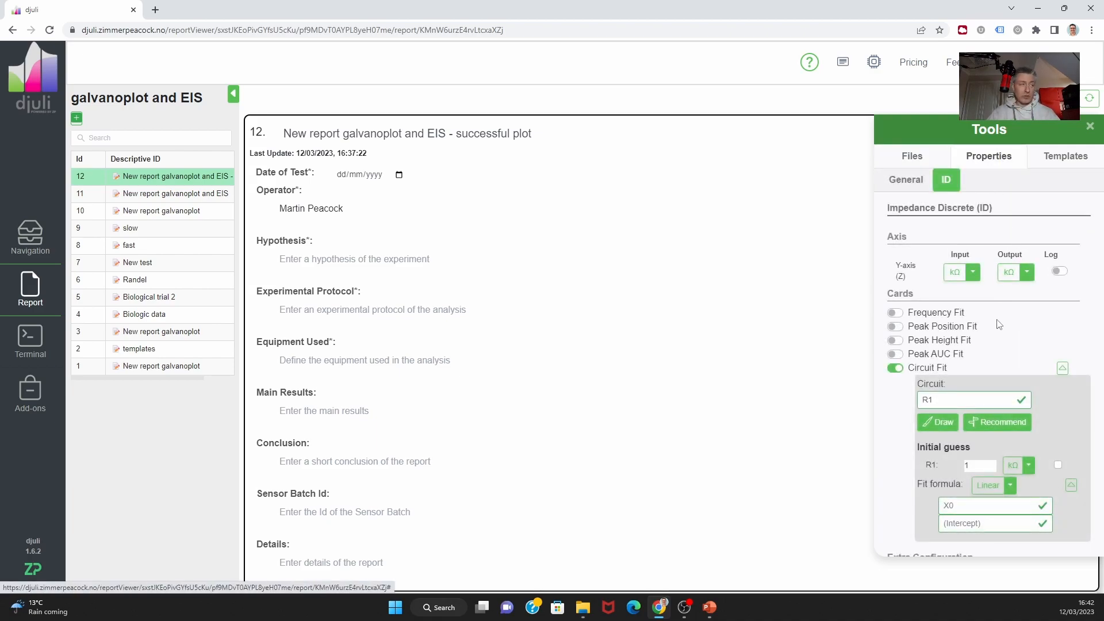
{"action": "left_click", "coordinate": [917, 180]}
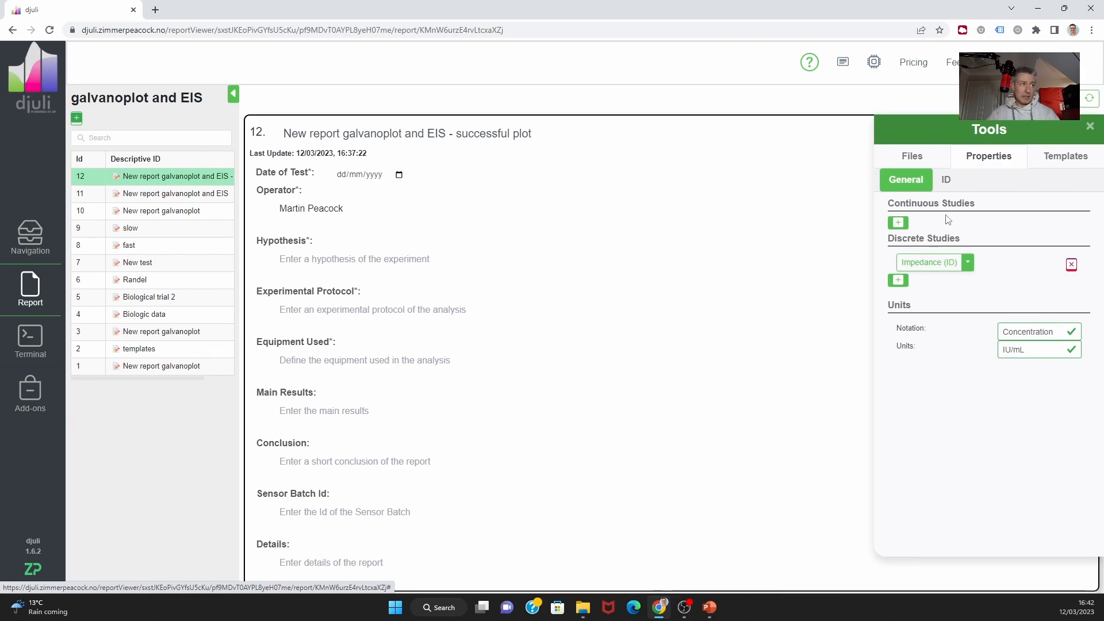
{"action": "left_click", "coordinate": [948, 179]}
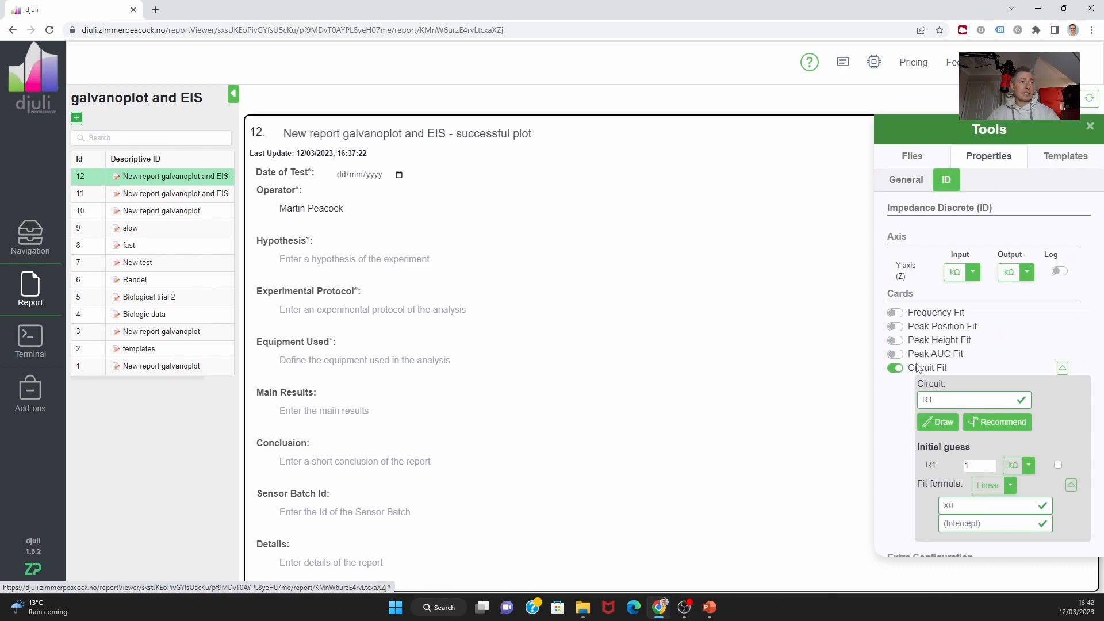
{"action": "left_click", "coordinate": [1090, 126]}
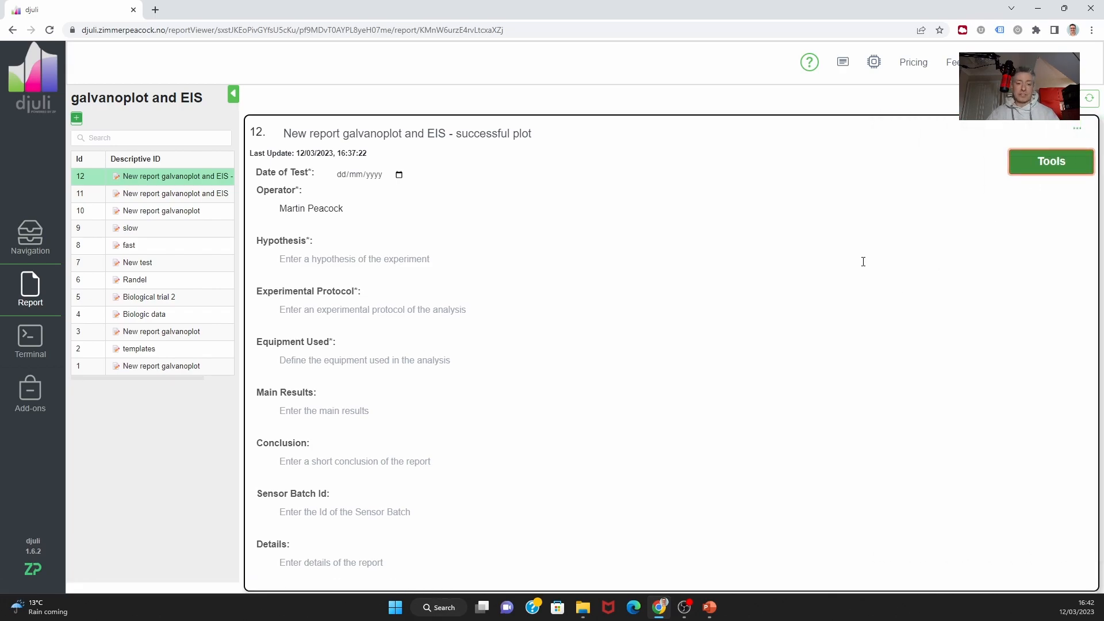
- Examine the report's impedance plots, circuit drawing, component values, parameter plot and component statistics for the R1 circuit
{"action": "scroll", "coordinate": [927, 307], "scroll_direction": "down", "scroll_amount": 15}
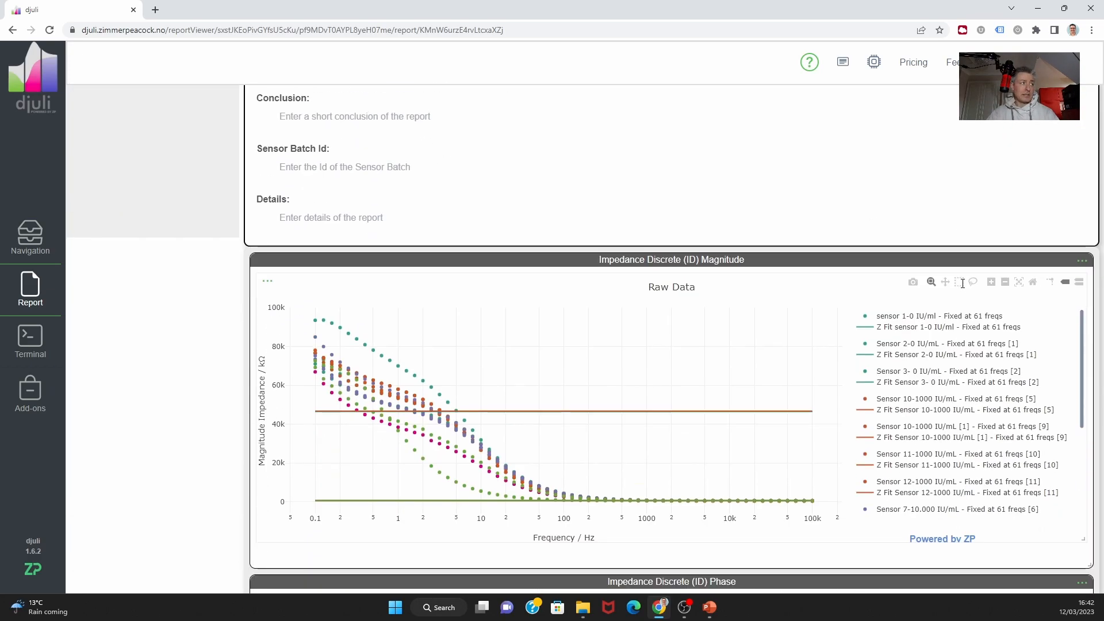
{"action": "scroll", "coordinate": [956, 285], "scroll_direction": "down", "scroll_amount": 5}
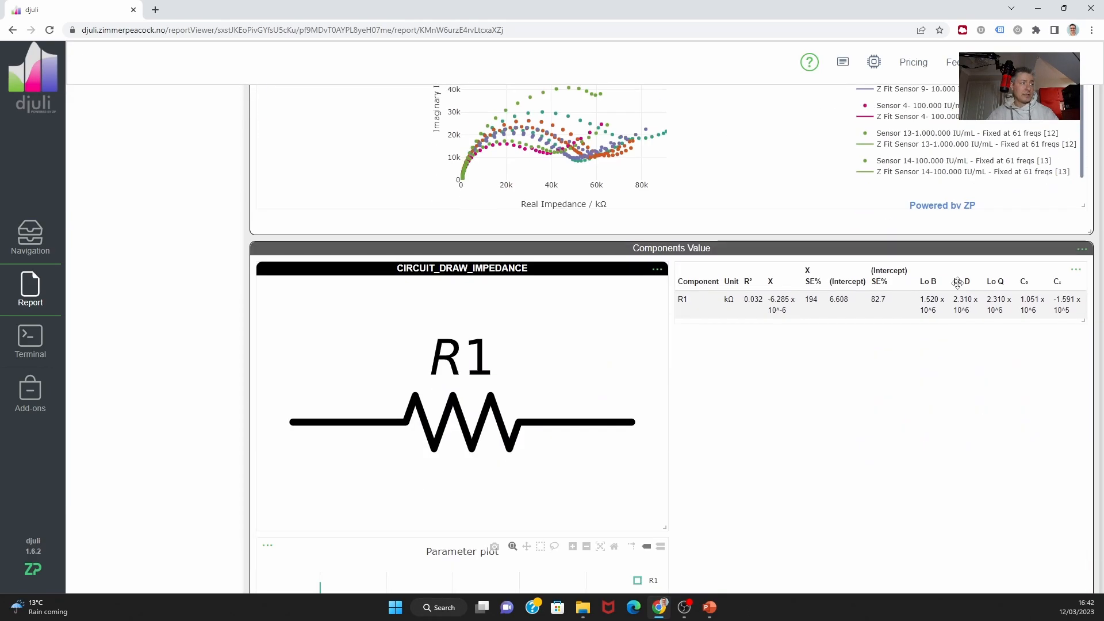
{"action": "scroll", "coordinate": [788, 353], "scroll_direction": "up", "scroll_amount": 4}
{"action": "scroll", "coordinate": [779, 360], "scroll_direction": "down", "scroll_amount": 11}
{"action": "scroll", "coordinate": [783, 356], "scroll_direction": "down", "scroll_amount": 3}
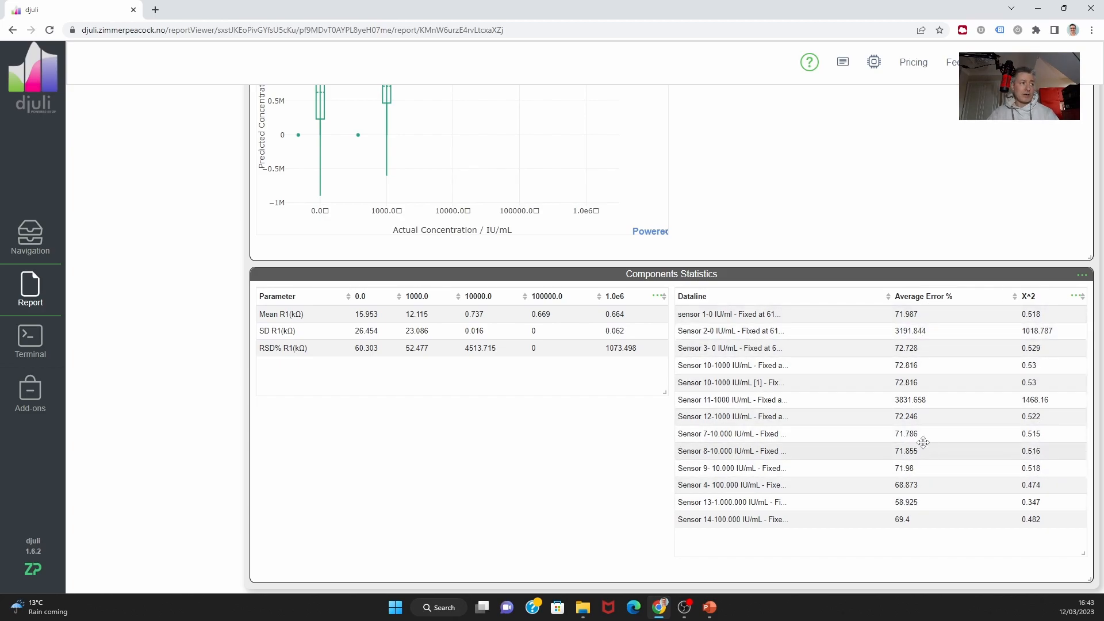
{"action": "scroll", "coordinate": [921, 426], "scroll_direction": "up", "scroll_amount": 10}
{"action": "scroll", "coordinate": [927, 416], "scroll_direction": "up", "scroll_amount": 15}
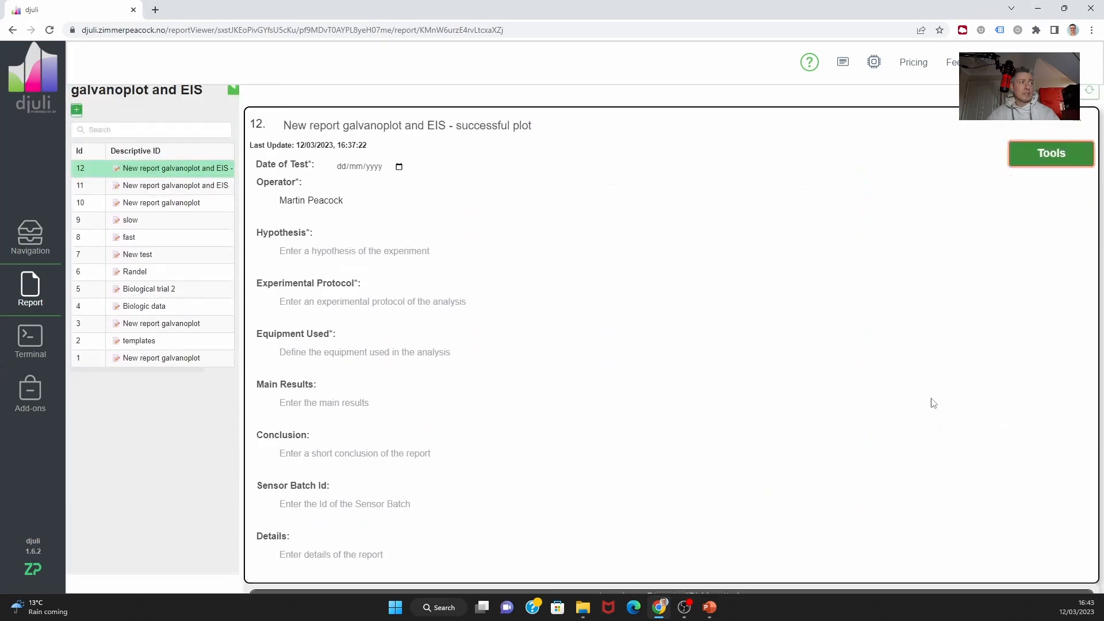
- Request a recommended circuit for the impedance Circuit Fit and reload the report with it
{"action": "left_click", "coordinate": [1060, 162]}
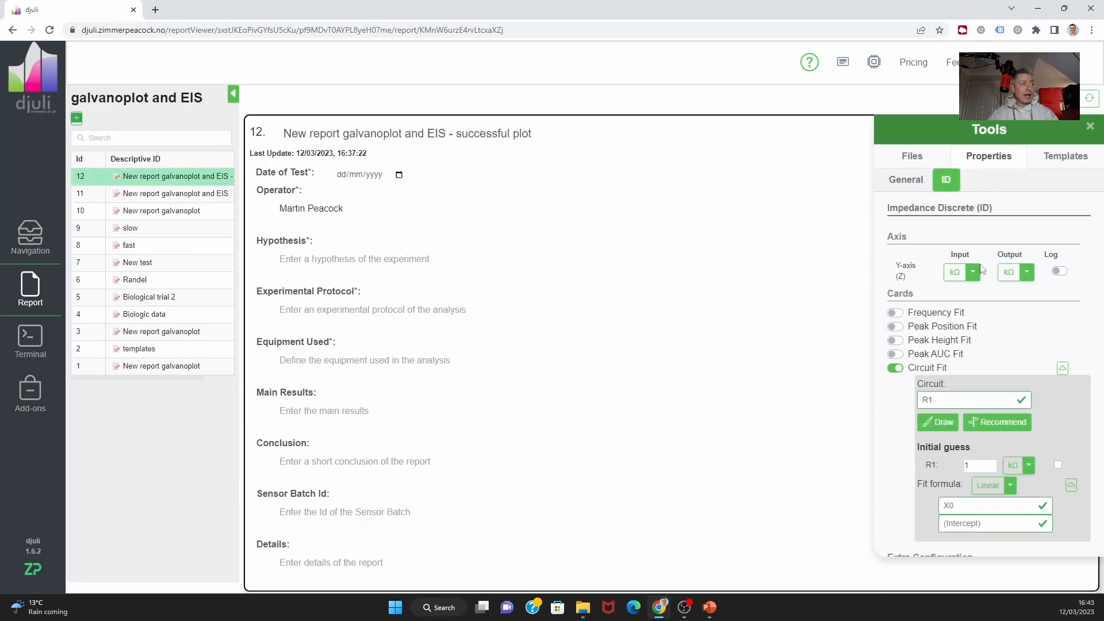
{"action": "left_click", "coordinate": [1017, 428]}
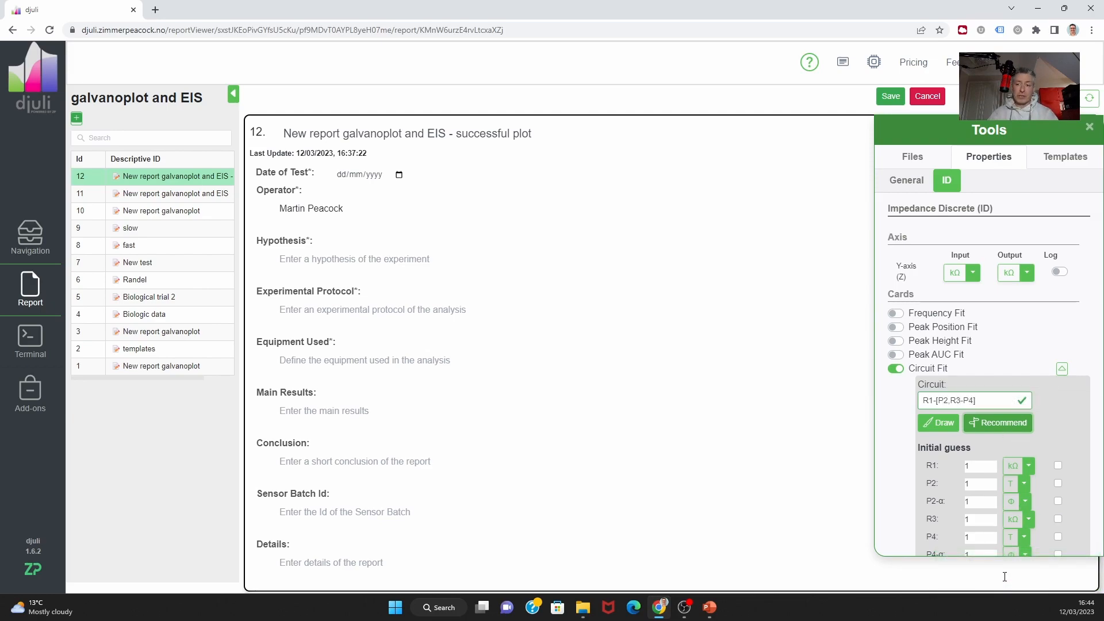
{"action": "left_click", "coordinate": [1090, 127]}
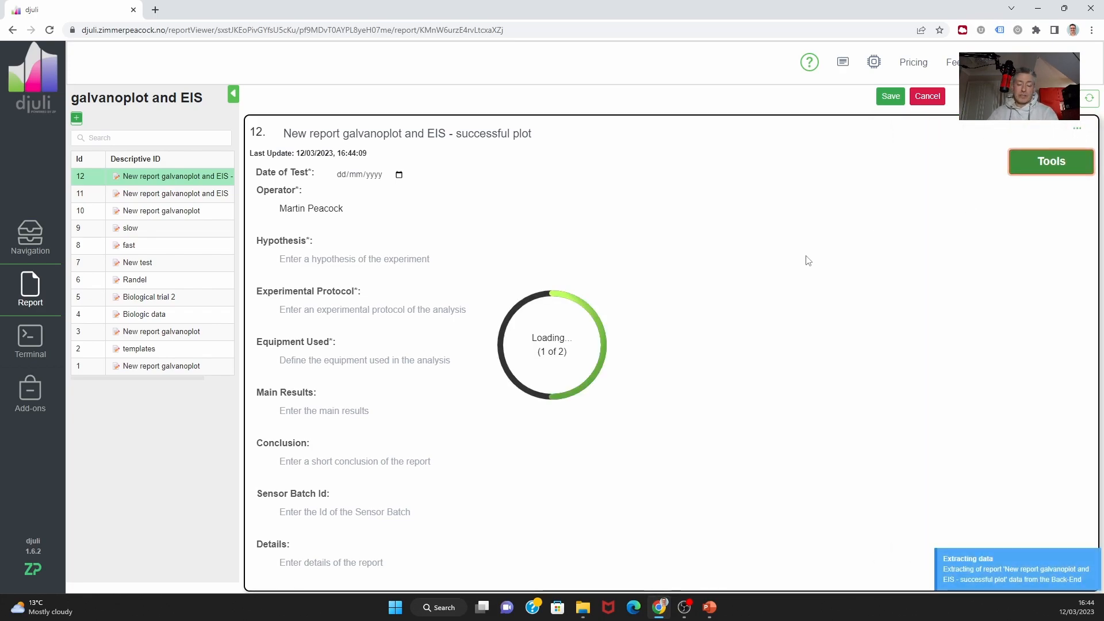
- Check the report's magnitude plot, complex plot and circuit drawing after requesting the recommended circuit
{"action": "scroll", "coordinate": [803, 255], "scroll_direction": "down", "scroll_amount": 9}
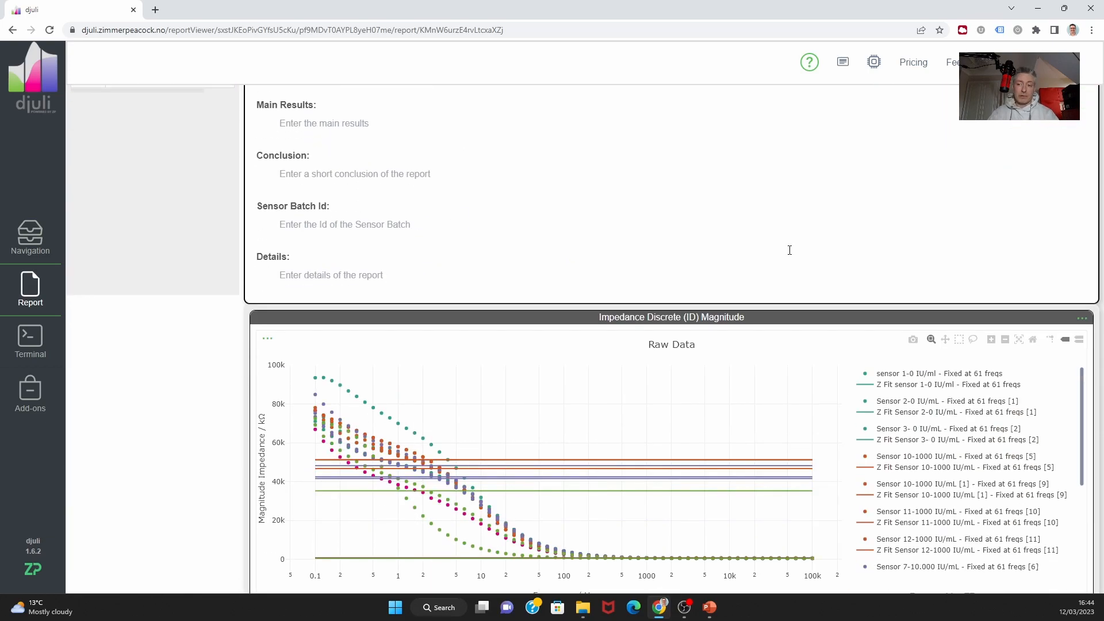
{"action": "scroll", "coordinate": [788, 250], "scroll_direction": "down", "scroll_amount": 20}
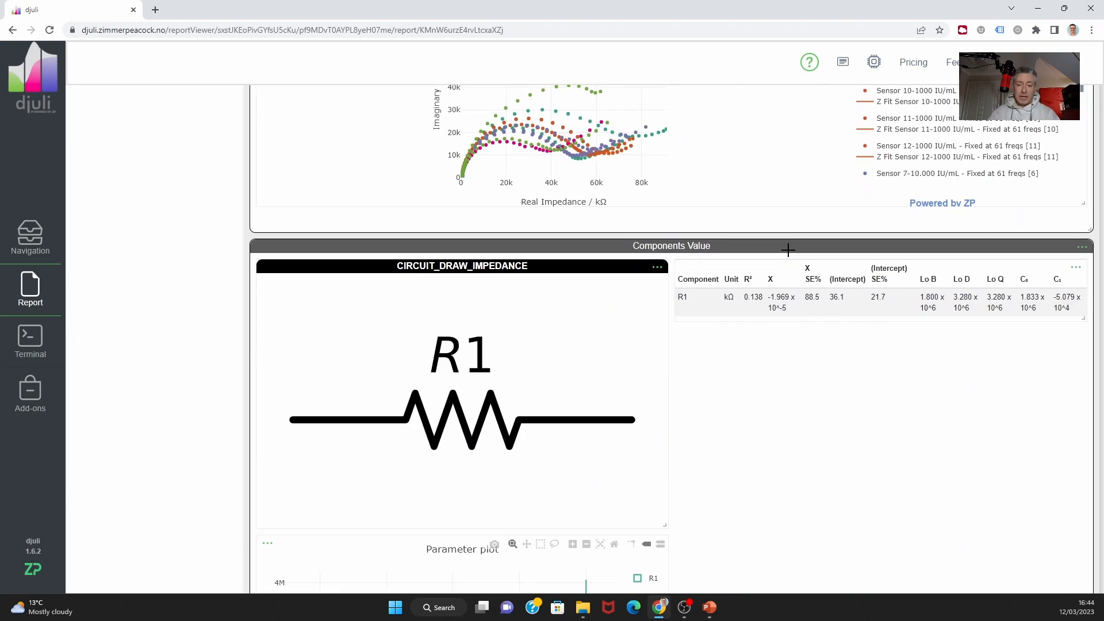
{"action": "scroll", "coordinate": [787, 249], "scroll_direction": "up", "scroll_amount": 10}
{"action": "scroll", "coordinate": [662, 269], "scroll_direction": "up", "scroll_amount": 18}
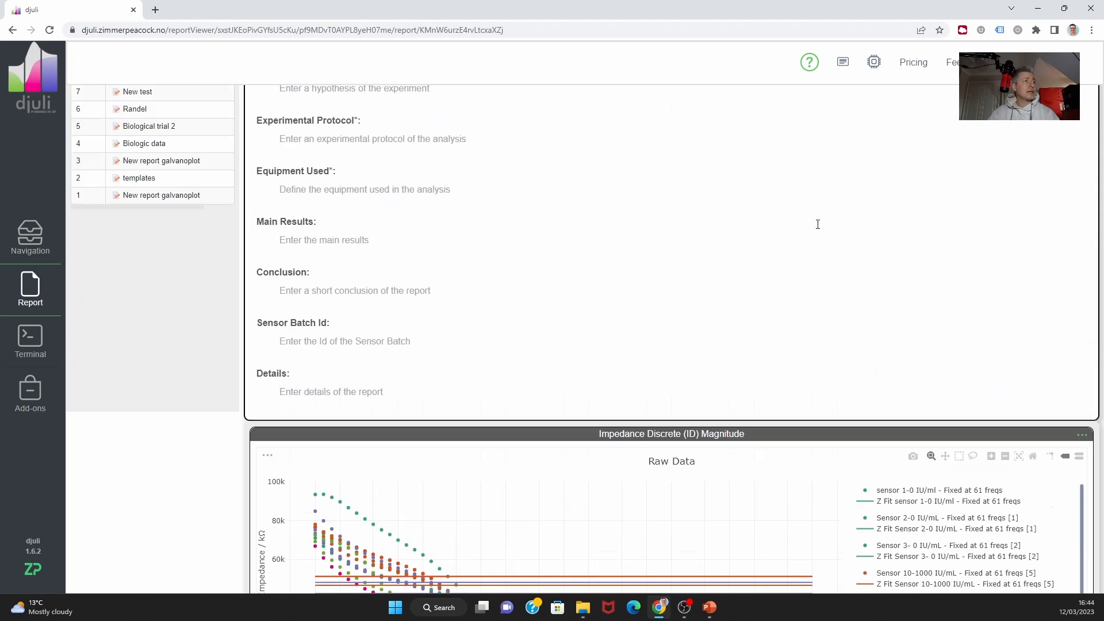
- Reorder the Circuit Fit definition to R1-[R3-P4,P2], draw the circuit preview, and reload the report
{"action": "left_click", "coordinate": [1043, 161]}
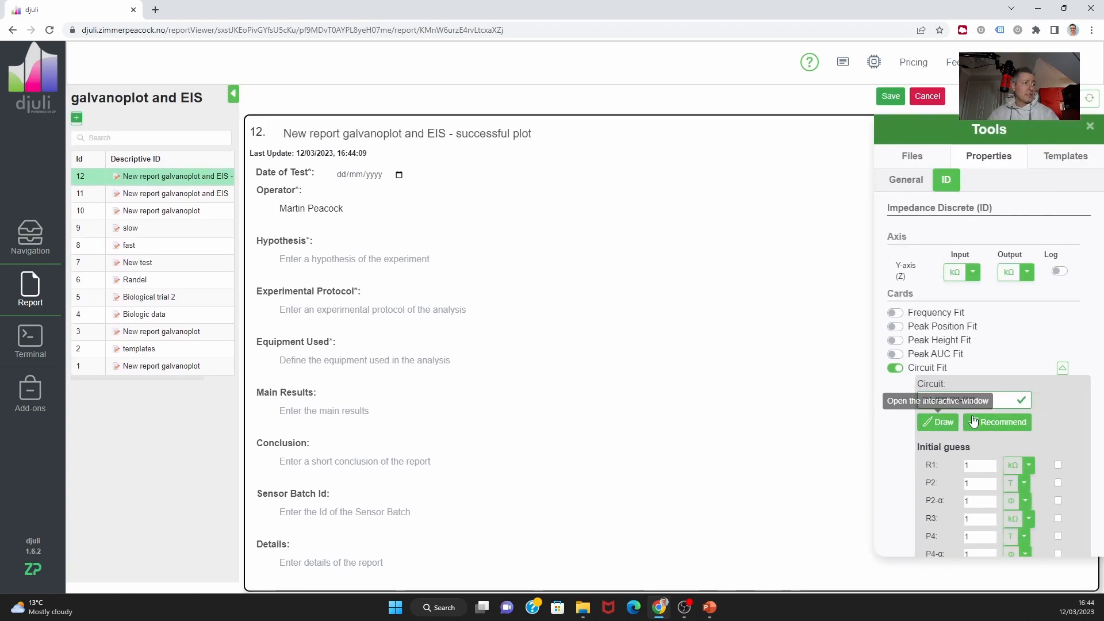
{"action": "left_click", "coordinate": [944, 422]}
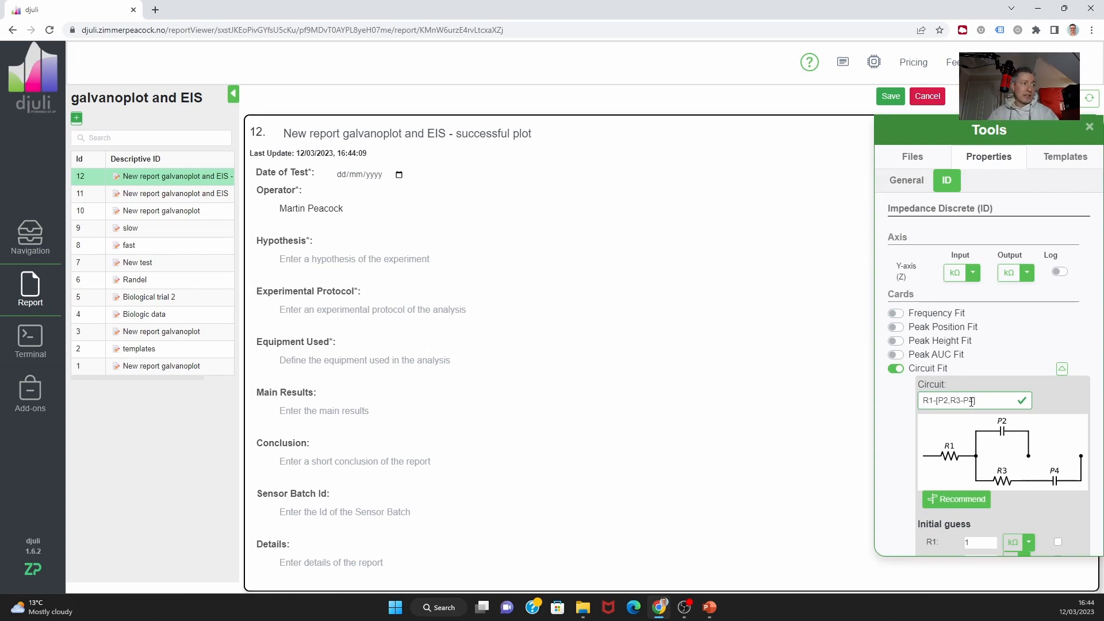
{"action": "left_click_drag", "start_coordinate": [975, 403], "coordinate": [954, 403]}
{"action": "key", "text": "ctrl+c"}
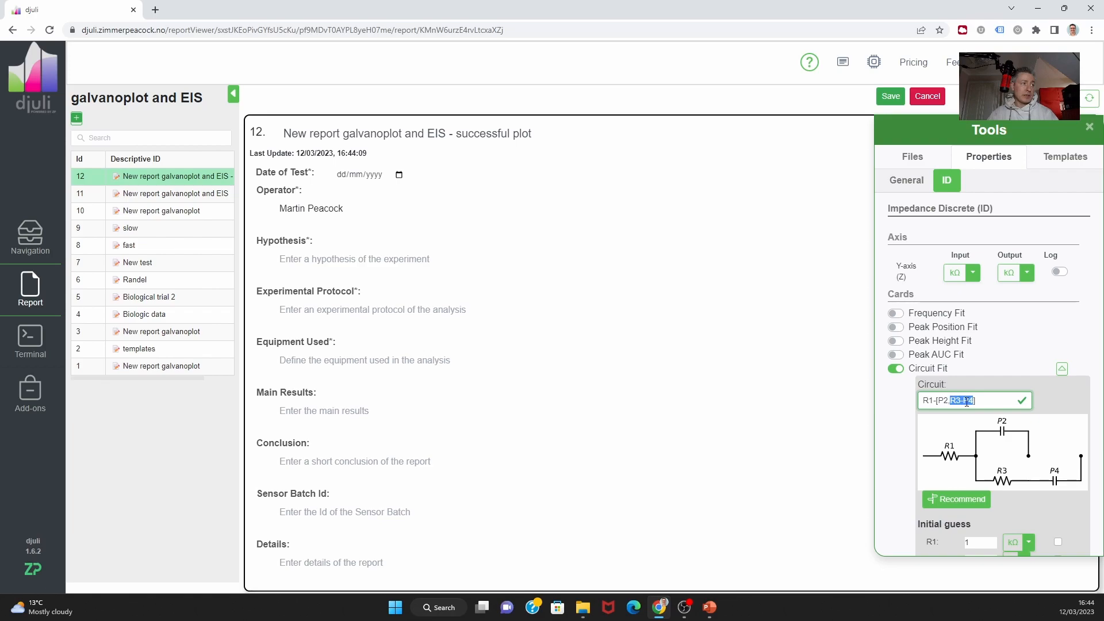
{"action": "key", "text": "BackSpace"}
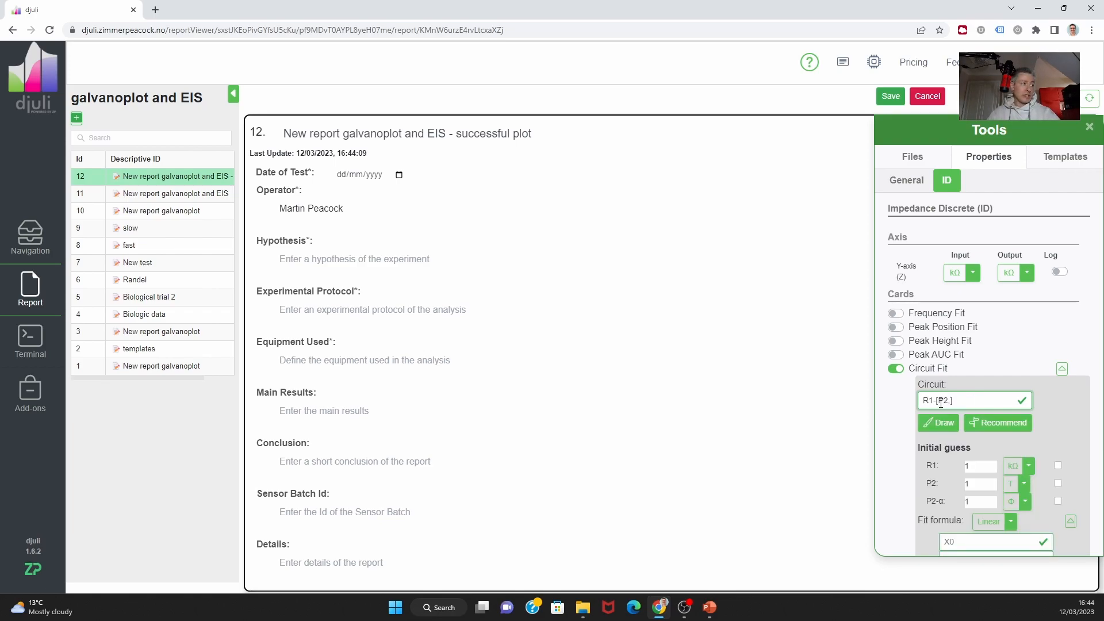
{"action": "type", "text": "R3-P4,"}
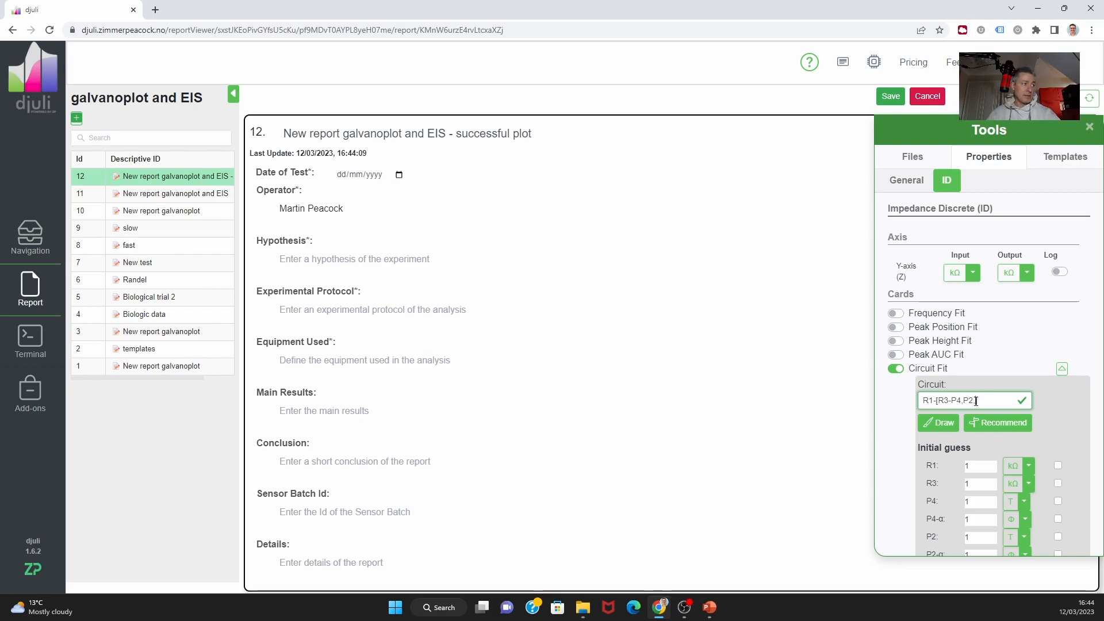
{"action": "left_click", "coordinate": [939, 423]}
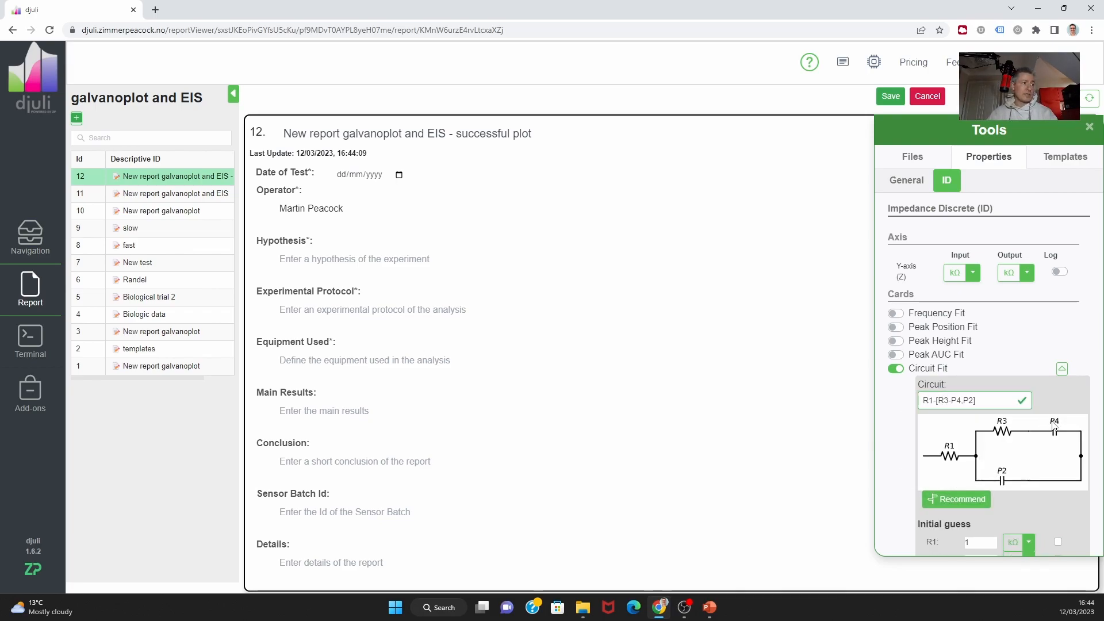
{"action": "left_click", "coordinate": [1090, 127]}
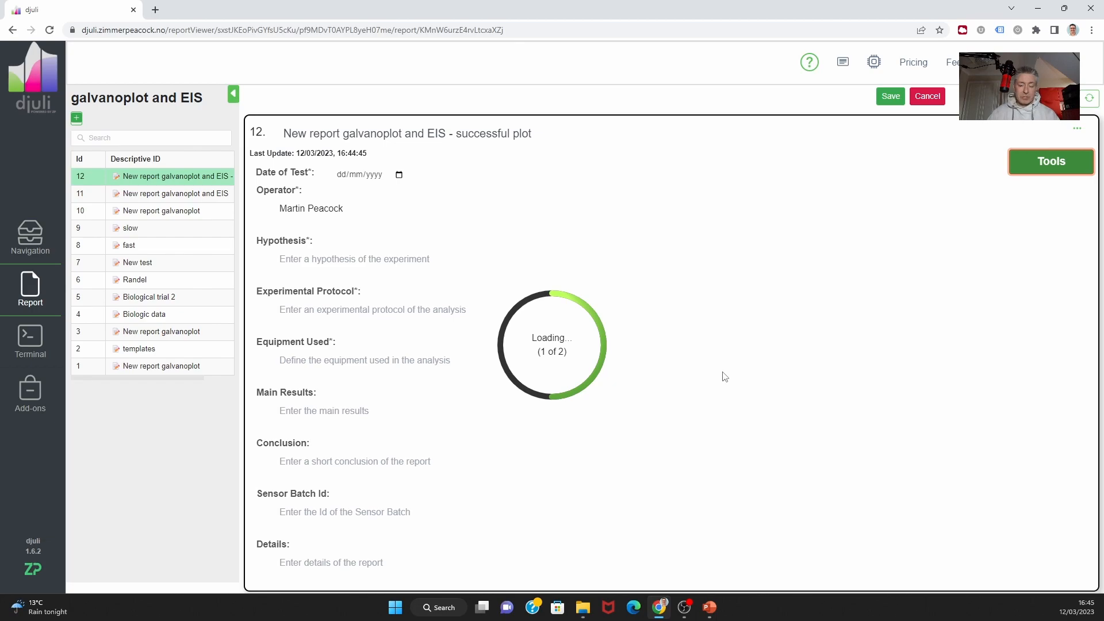
- Examine the fitted curves, R1-[R3-P4,P2] circuit drawing, parameter plot and component statistics in the report
{"action": "scroll", "coordinate": [722, 377], "scroll_direction": "down", "scroll_amount": 8}
{"action": "scroll", "coordinate": [717, 377], "scroll_direction": "down", "scroll_amount": 8}
{"action": "scroll", "coordinate": [717, 377], "scroll_direction": "down", "scroll_amount": 7}
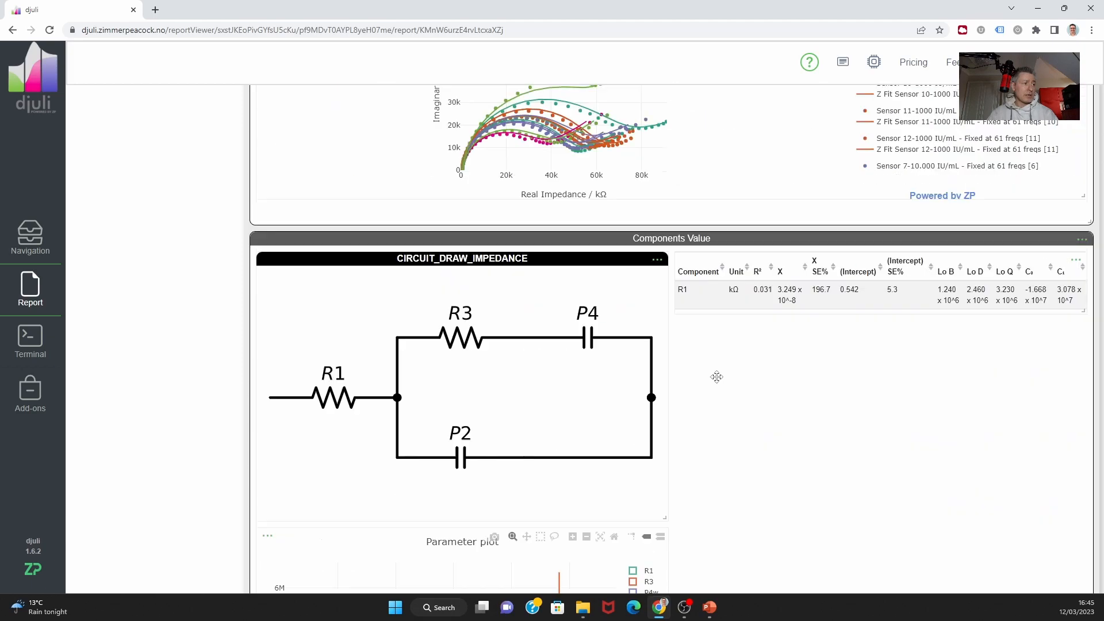
{"action": "scroll", "coordinate": [718, 378], "scroll_direction": "down", "scroll_amount": 10}
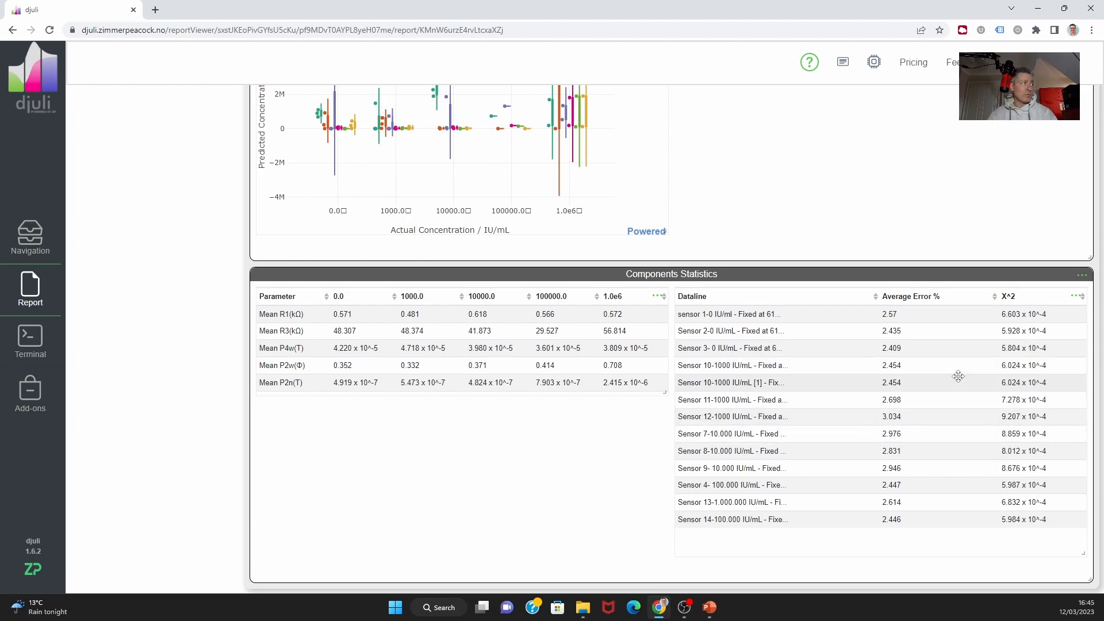
{"action": "scroll", "coordinate": [957, 375], "scroll_direction": "up", "scroll_amount": 15}
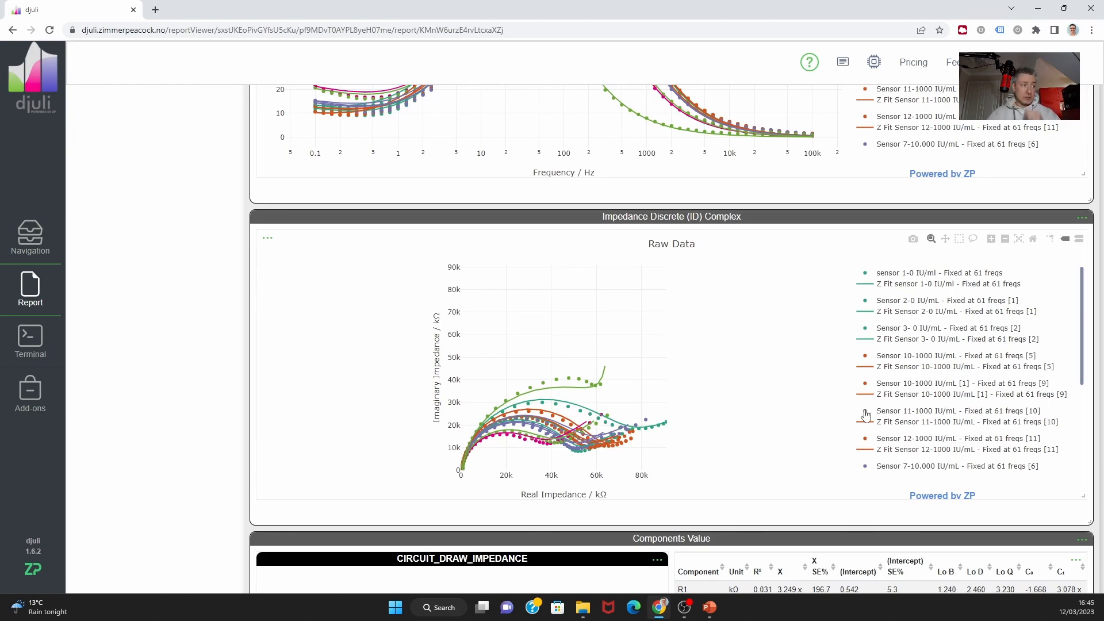
{"action": "scroll", "coordinate": [851, 412], "scroll_direction": "down", "scroll_amount": 9}
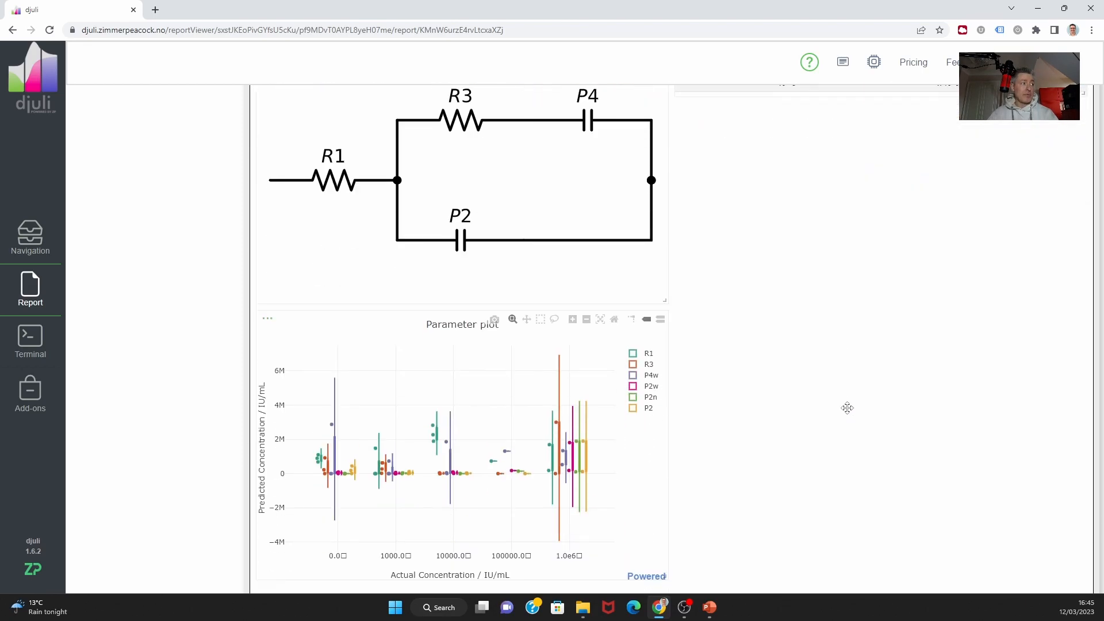
{"action": "scroll", "coordinate": [846, 408], "scroll_direction": "up", "scroll_amount": 2}
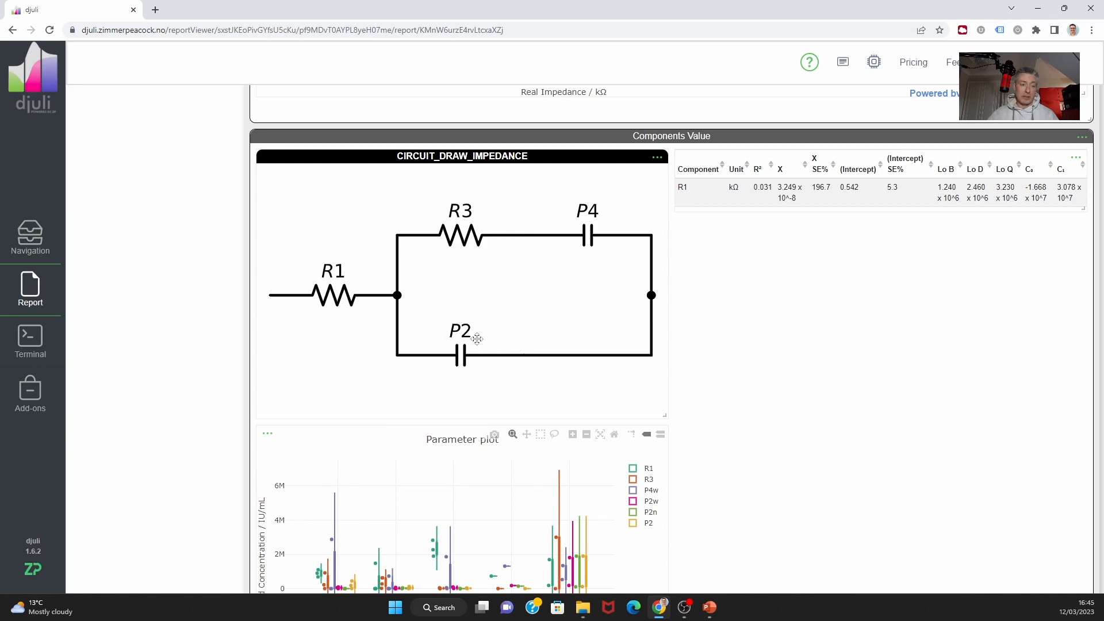
- Find the literature match for the circuit in the terminal log and search Google for DOI 10.1016/j.bios.2016.01.057
{"action": "left_click", "coordinate": [30, 339]}
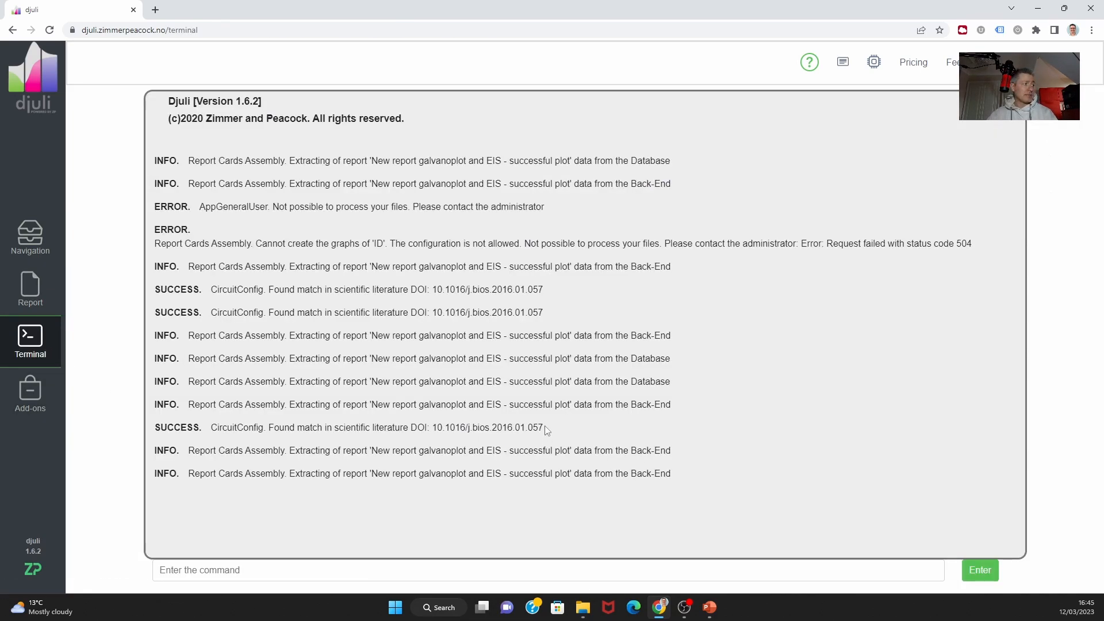
{"action": "left_click_drag", "start_coordinate": [555, 429], "coordinate": [432, 428]}
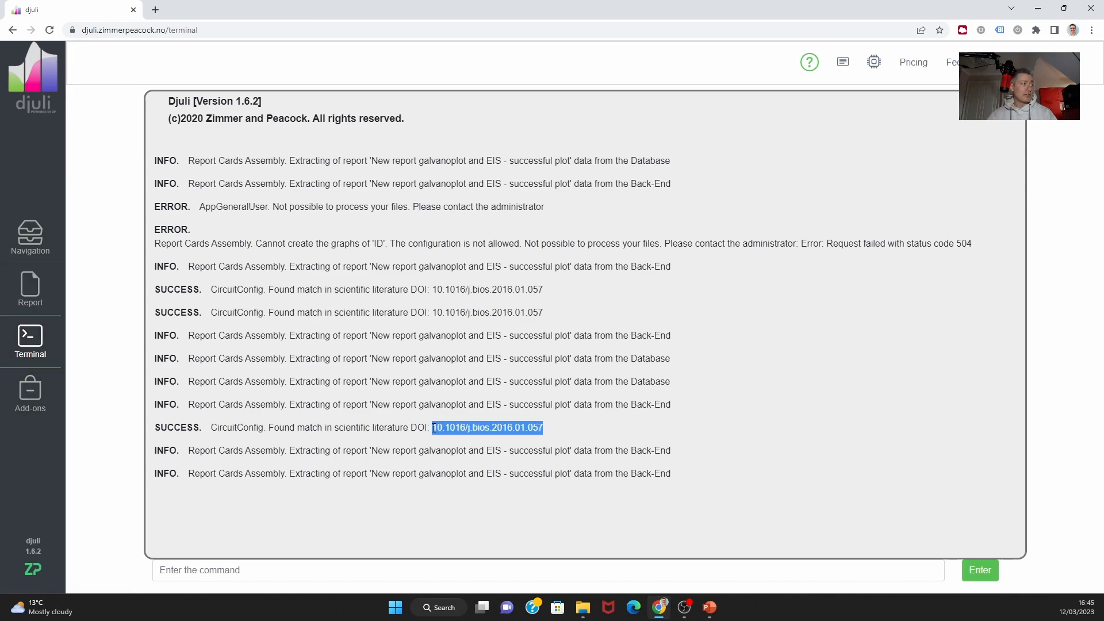
{"action": "right_click", "coordinate": [442, 428]}
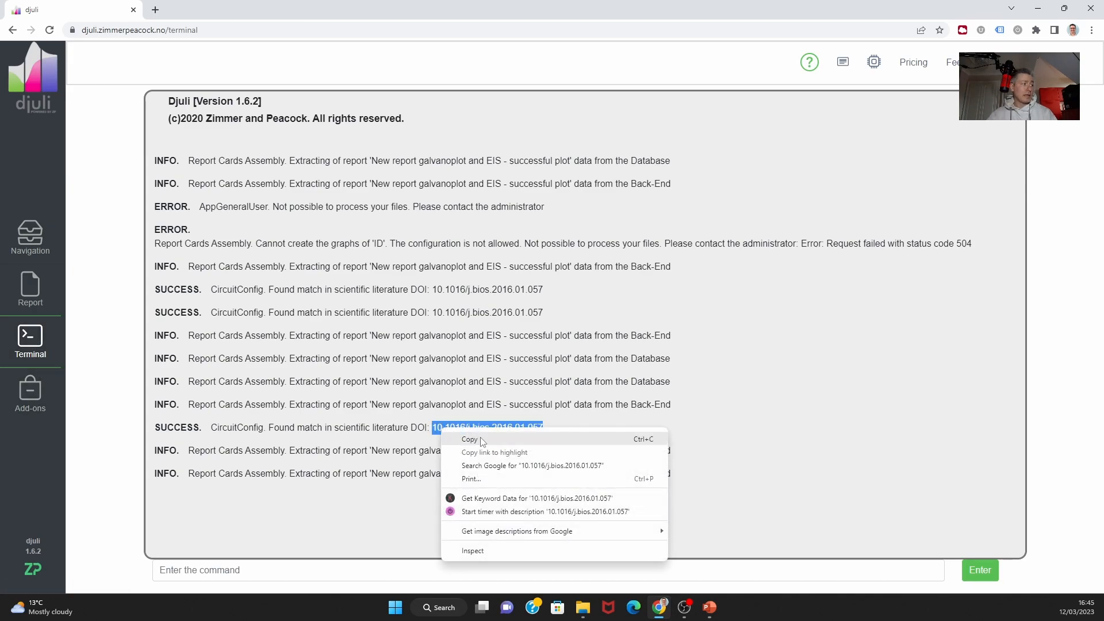
{"action": "left_click", "coordinate": [490, 467]}
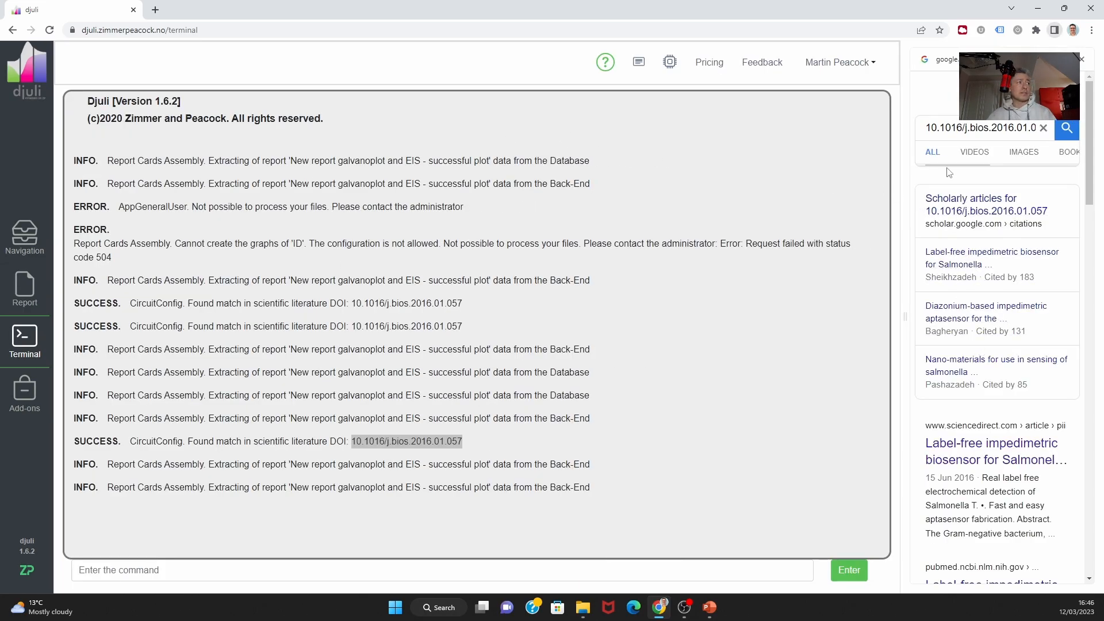
- Open a new browser tab and copy the DOI 10.1016/j.bios.2016.01.057 from the djuli terminal log
{"action": "left_click", "coordinate": [155, 9]}
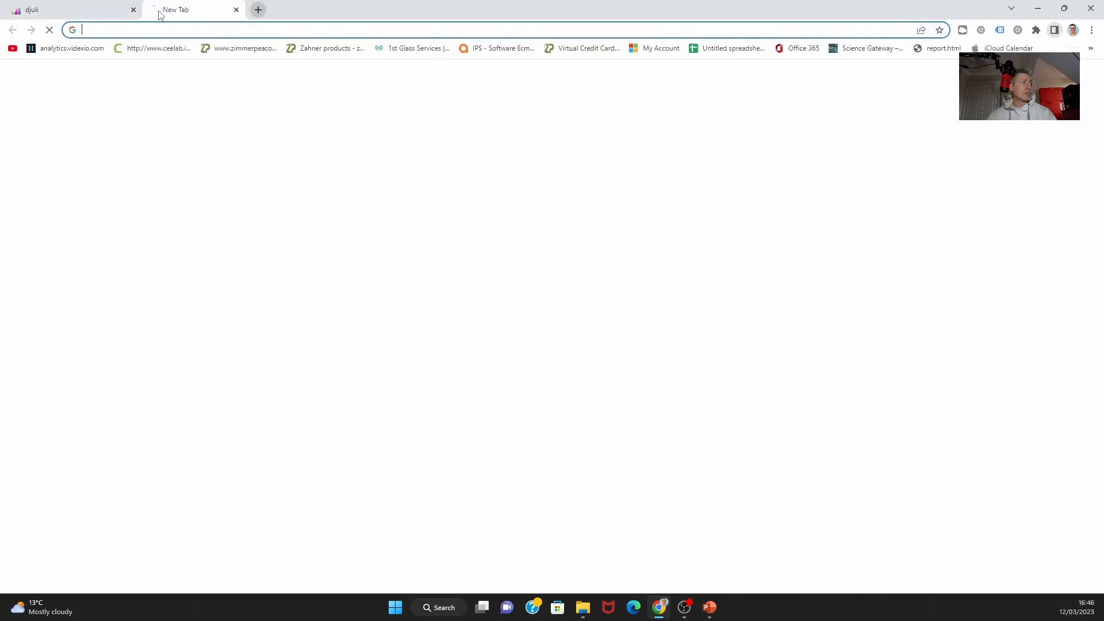
{"action": "key", "text": "ctrl+v"}
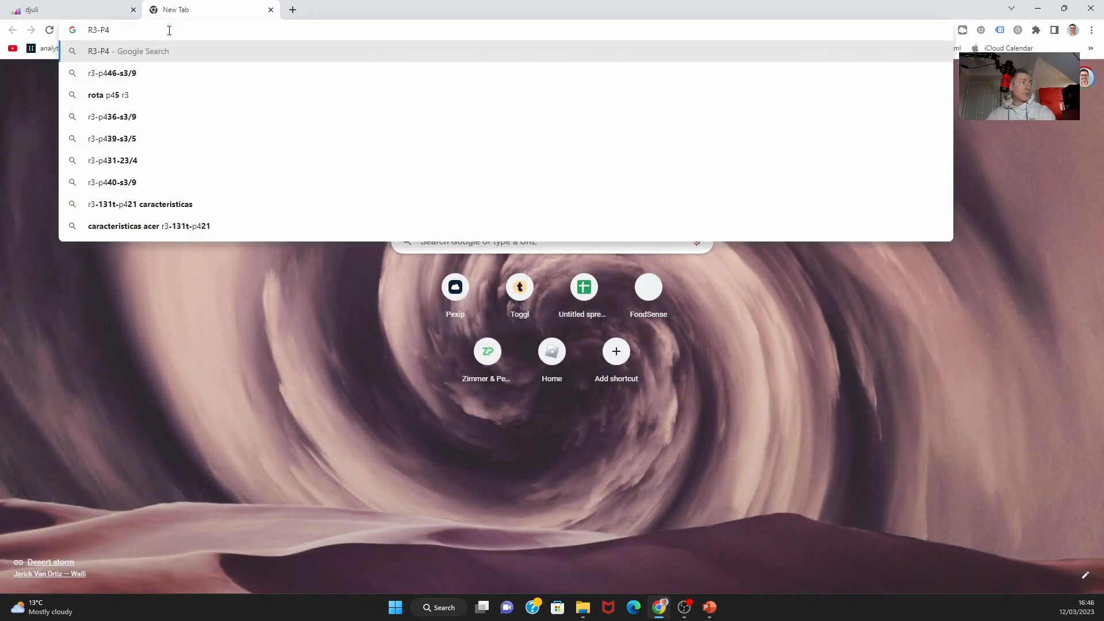
{"action": "left_click", "coordinate": [104, 15]}
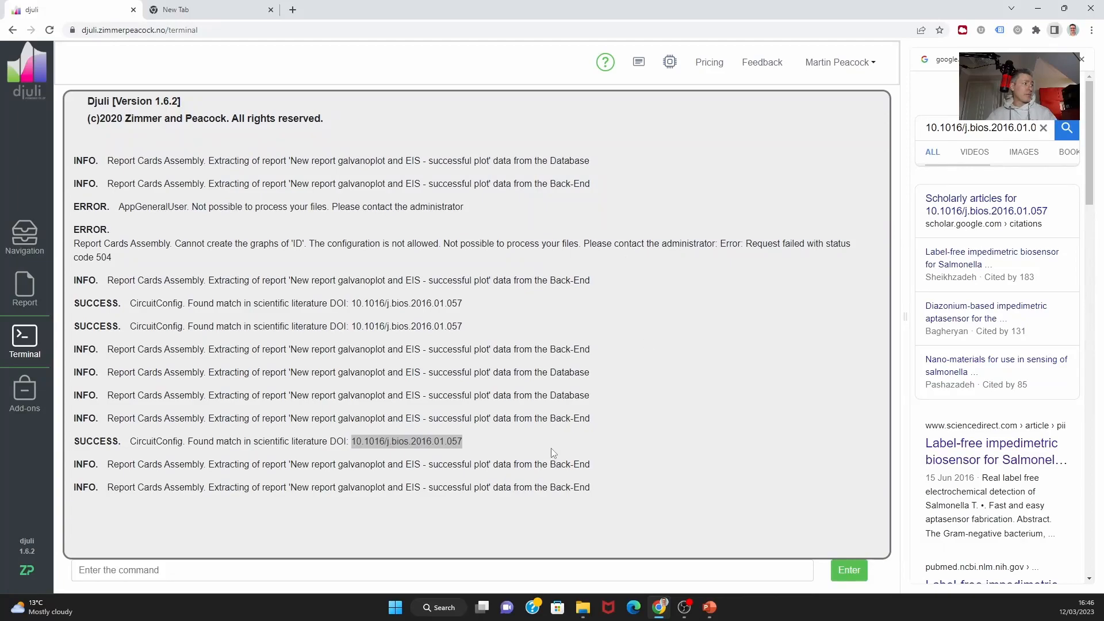
{"action": "right_click", "coordinate": [391, 439]}
{"action": "left_click", "coordinate": [402, 445]}
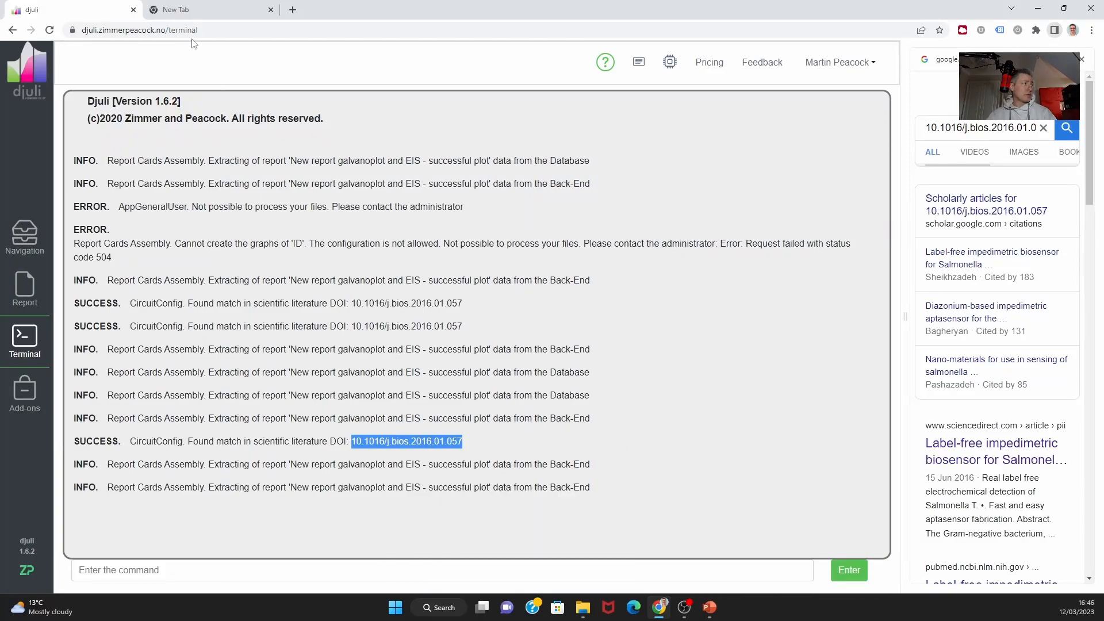
- Search Google for the copied DOI in the new tab and view the matching ScienceDirect article before returning to djuli
{"action": "left_click", "coordinate": [194, 10]}
{"action": "key", "text": "ctrl+a"}
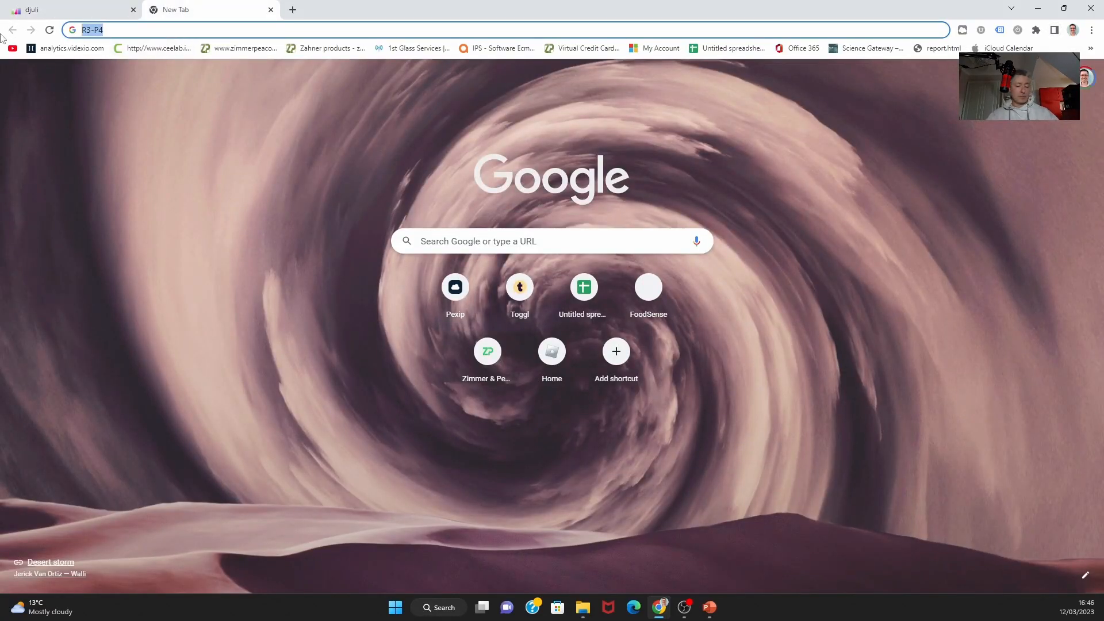
{"action": "key", "text": "ctrl+v"}
{"action": "key", "text": "Return"}
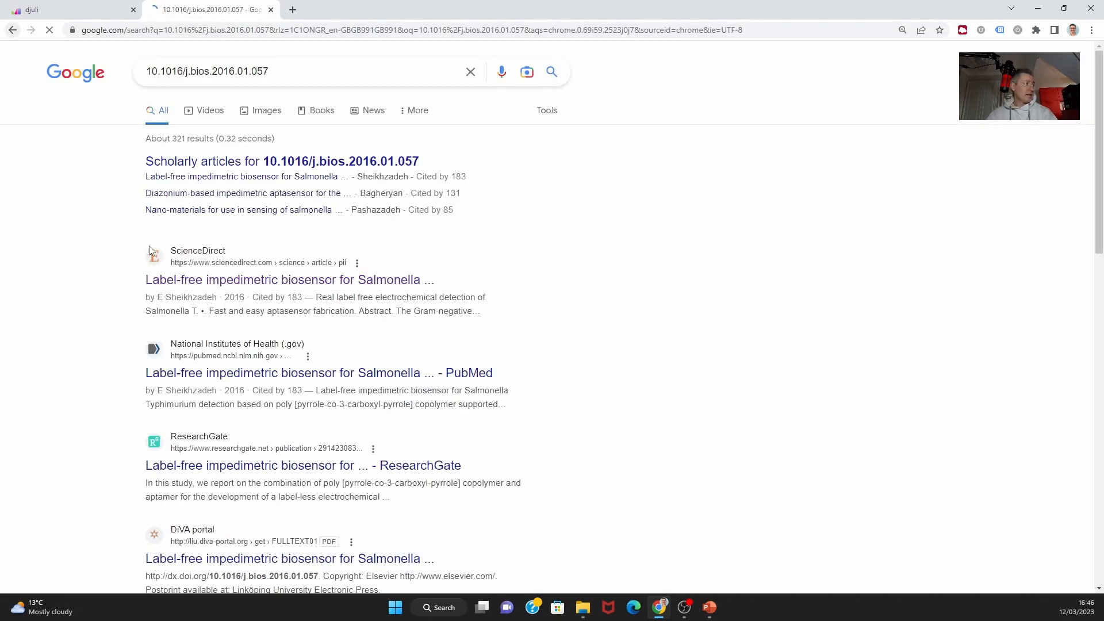
{"action": "left_click", "coordinate": [212, 282]}
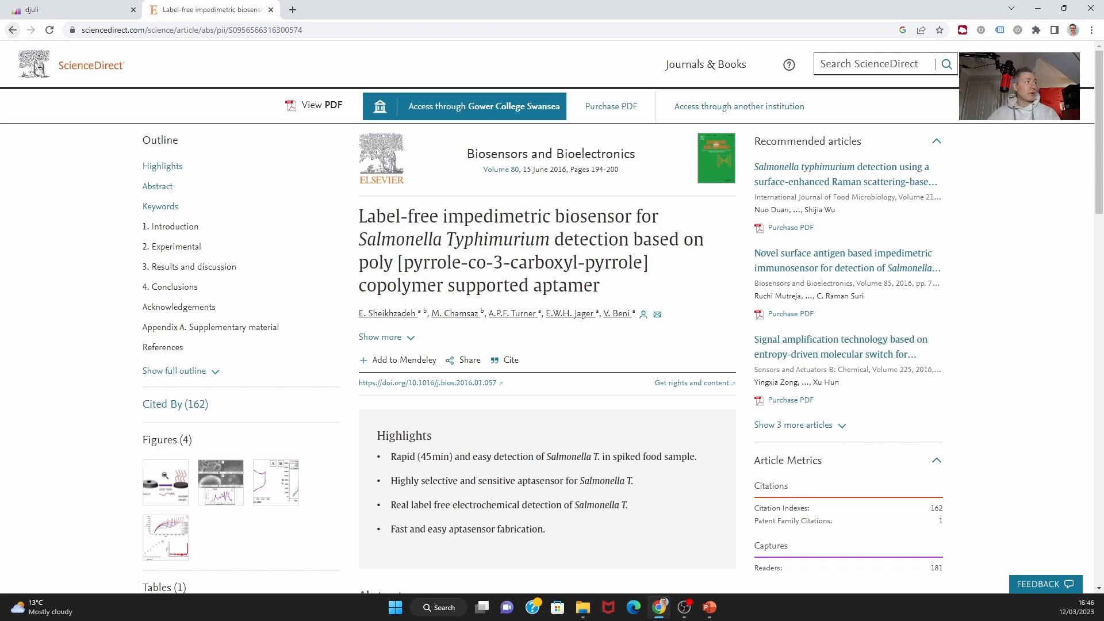
{"action": "left_click", "coordinate": [88, 10]}
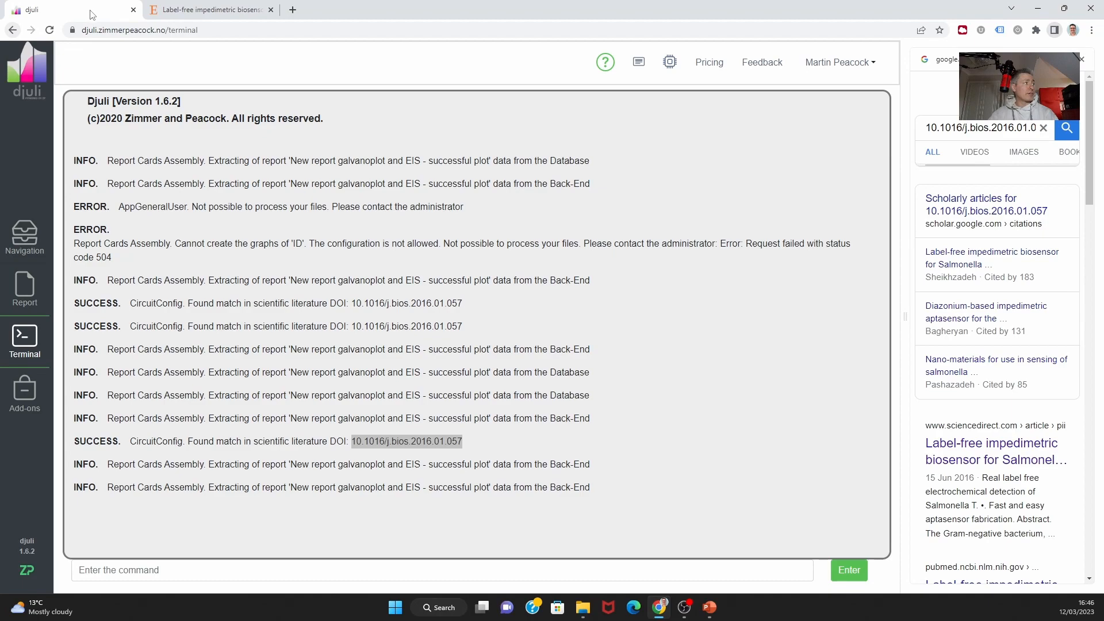